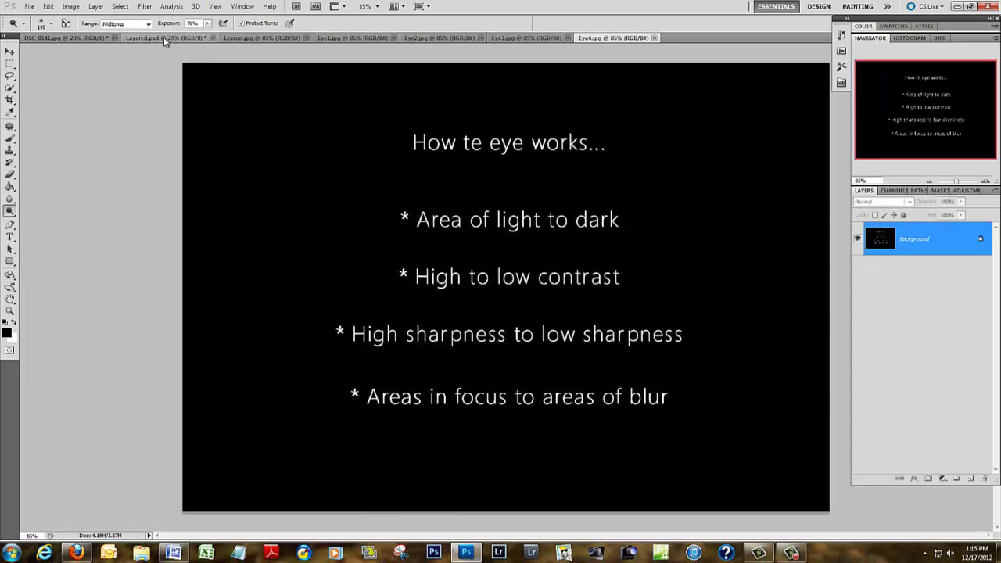
Bring up the Layered.psd black-and-white photo of the boy in the Thor costume
{"action": "left_click", "coordinate": [163, 39]}
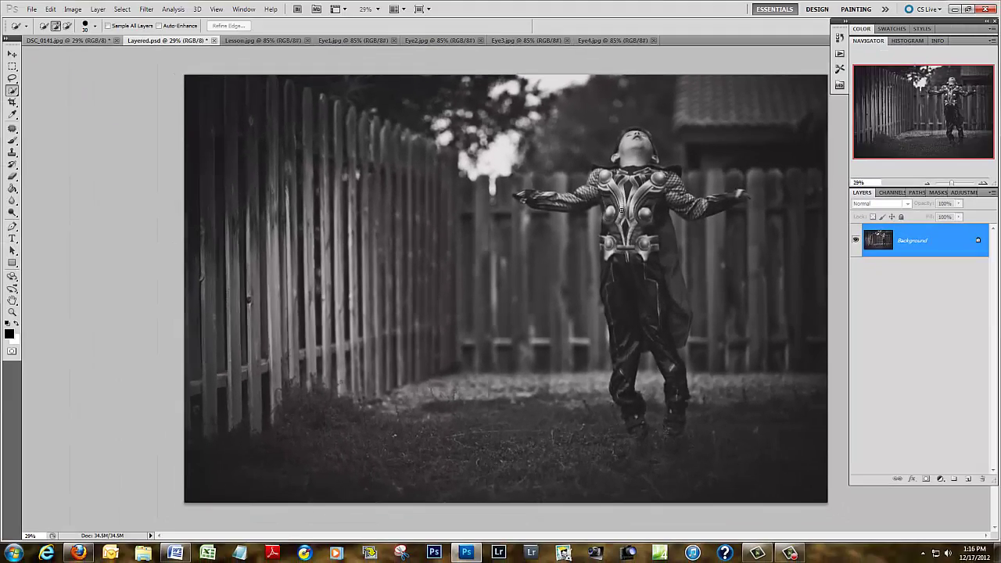
Quick-select the boy's chest, torso and arm, subtract the leg gap, then go to DSC_0141.jpg
{"action": "left_click_drag", "start_coordinate": [621, 210], "coordinate": [611, 249]}
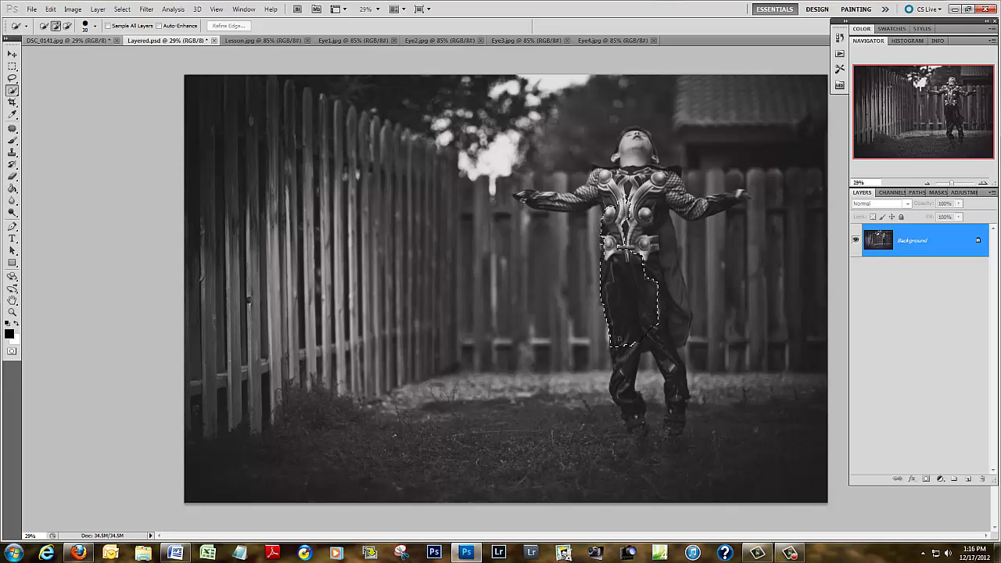
{"action": "left_click_drag", "start_coordinate": [639, 312], "coordinate": [650, 337]}
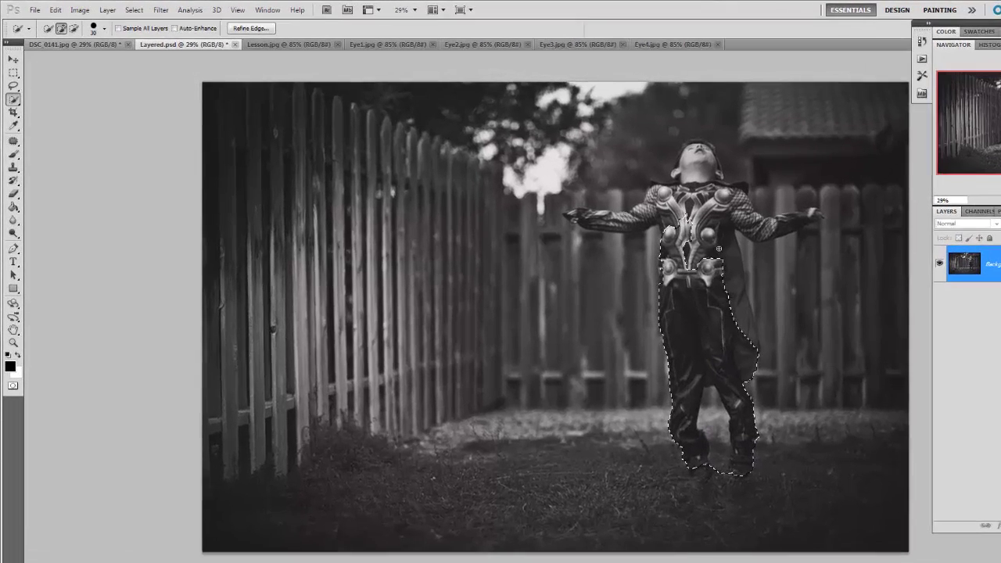
{"action": "left_click_drag", "start_coordinate": [651, 245], "coordinate": [657, 222]}
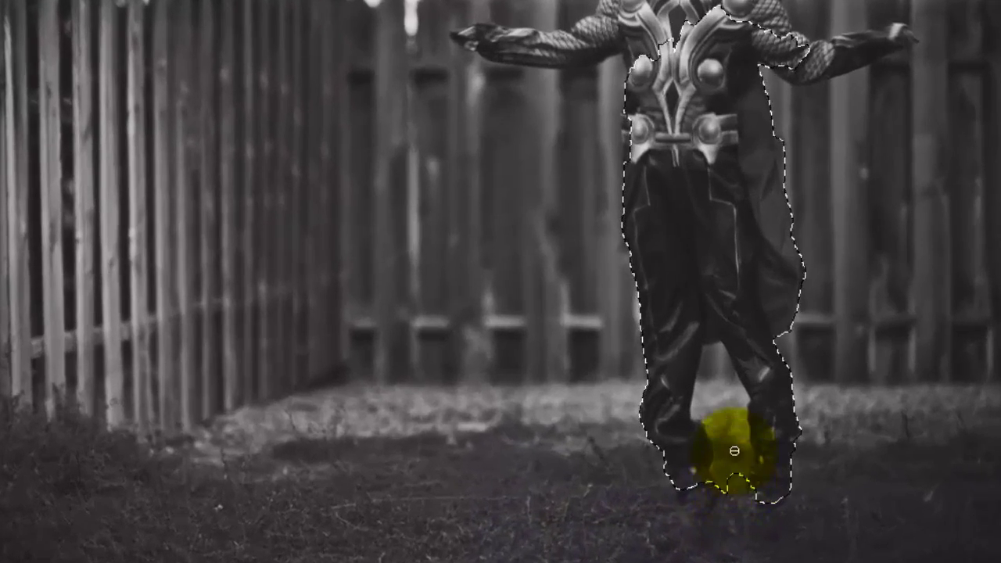
{"action": "left_click_drag", "start_coordinate": [735, 451], "coordinate": [712, 365]}
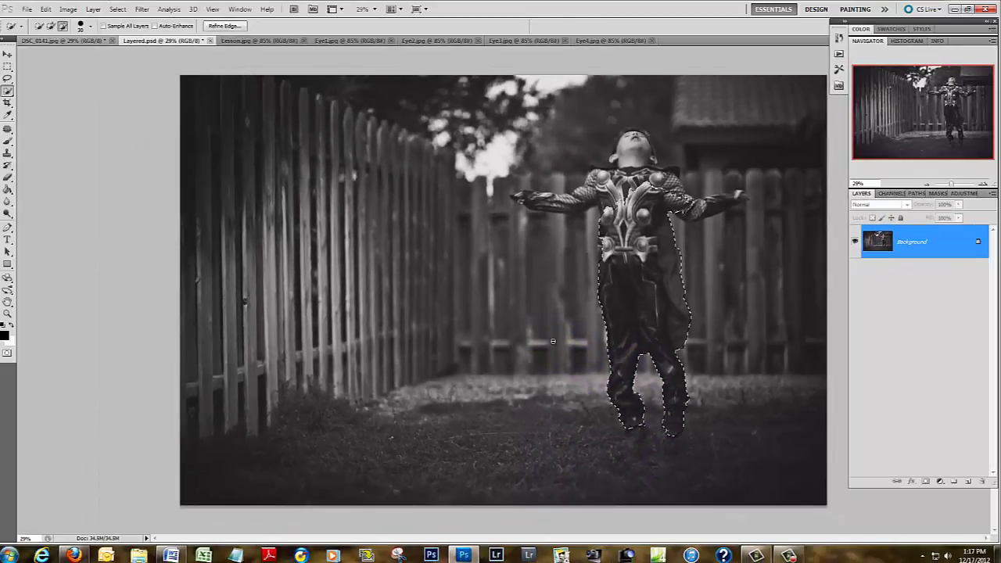
{"action": "left_click", "coordinate": [74, 42]}
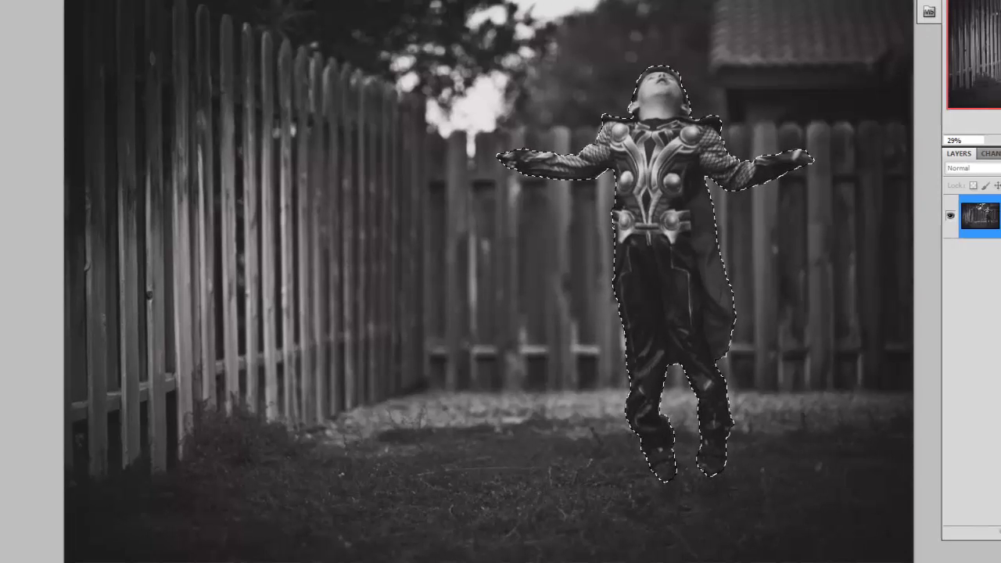
Duplicate the selected boy onto a new Layer 1 with Ctrl+J
{"action": "key", "text": "ctrl+j"}
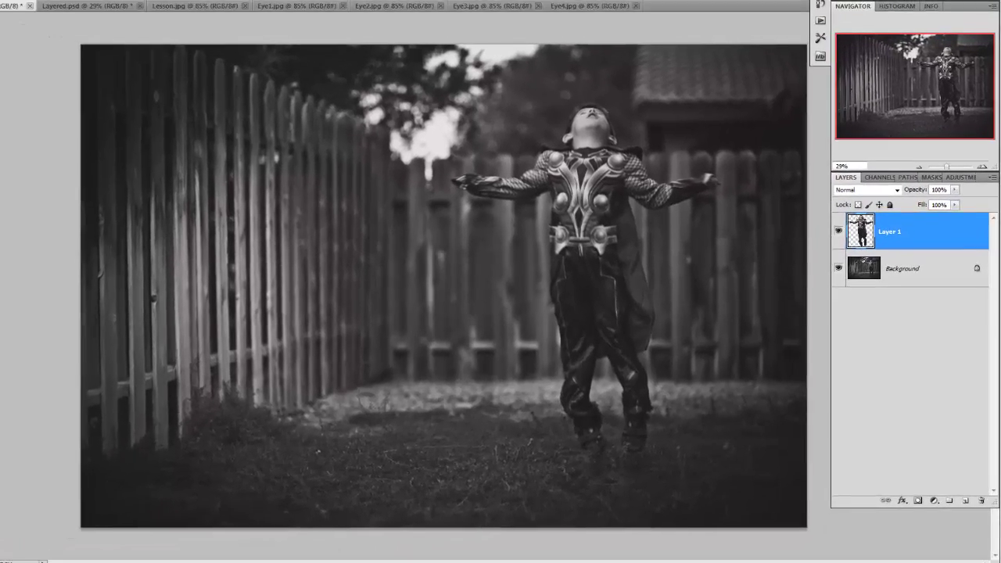
{"action": "left_click", "coordinate": [15, 0]}
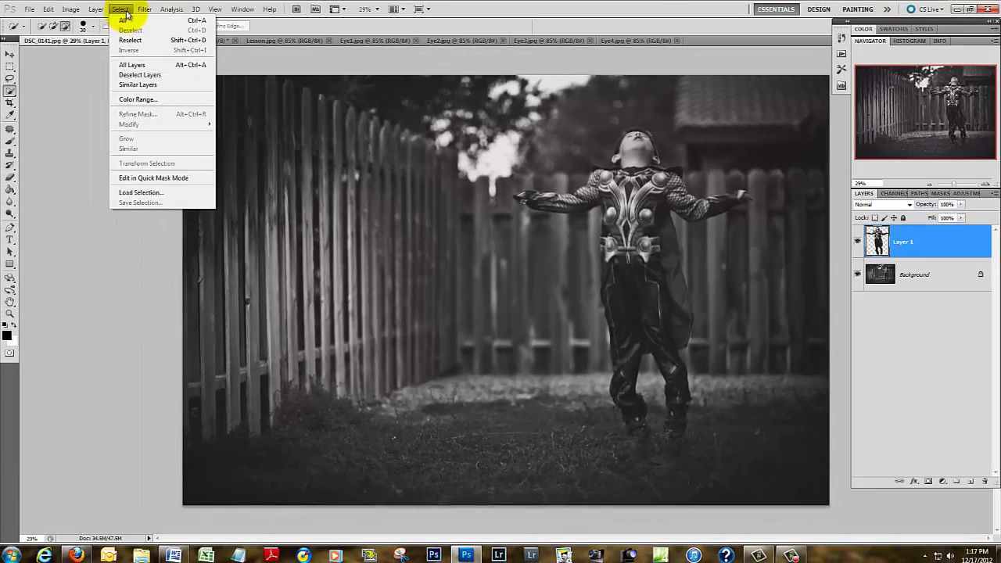
Reselect the boy, invert the selection, and copy the surroundings onto Layer 2
{"action": "left_click", "coordinate": [136, 41]}
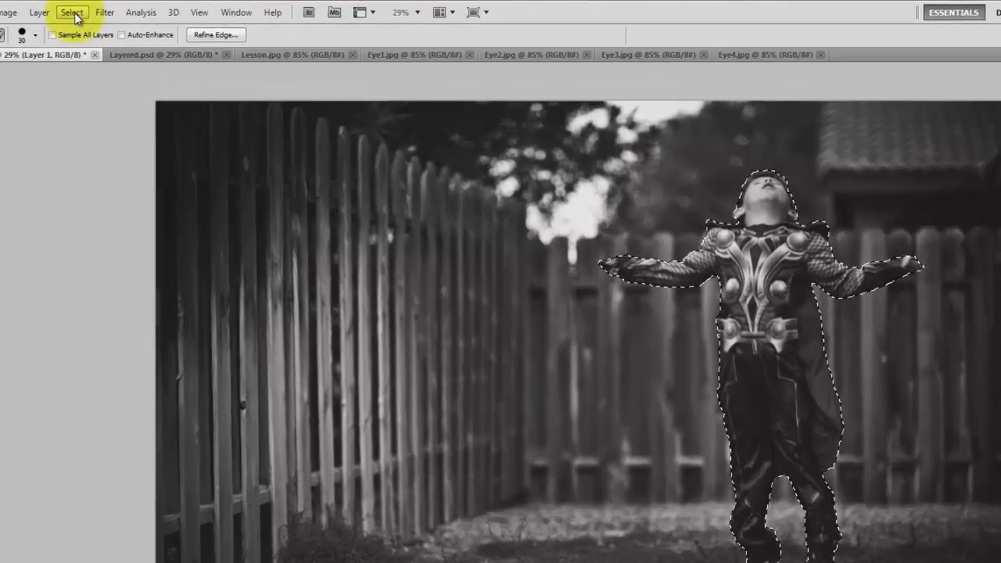
{"action": "left_click", "coordinate": [107, 11]}
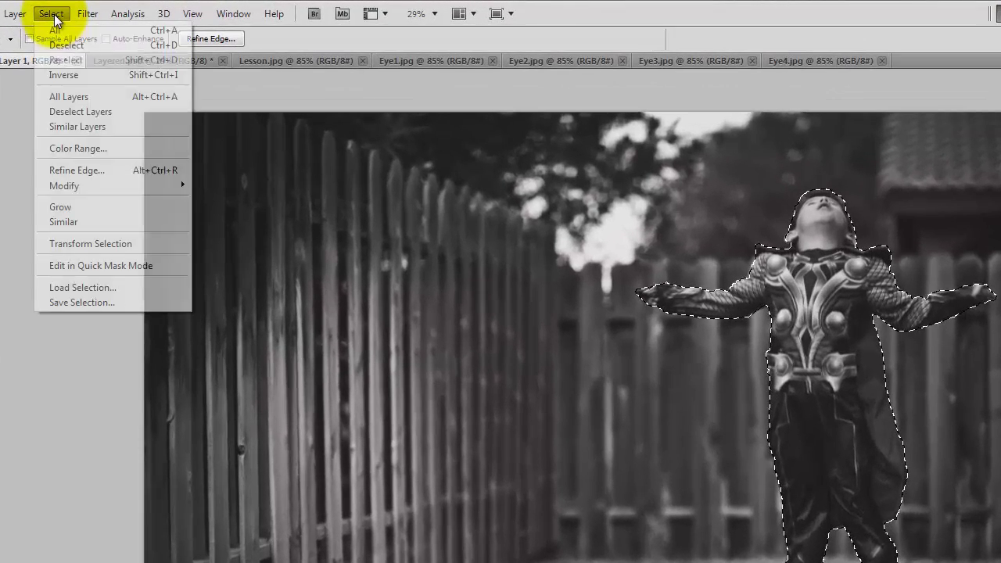
{"action": "left_click", "coordinate": [73, 71]}
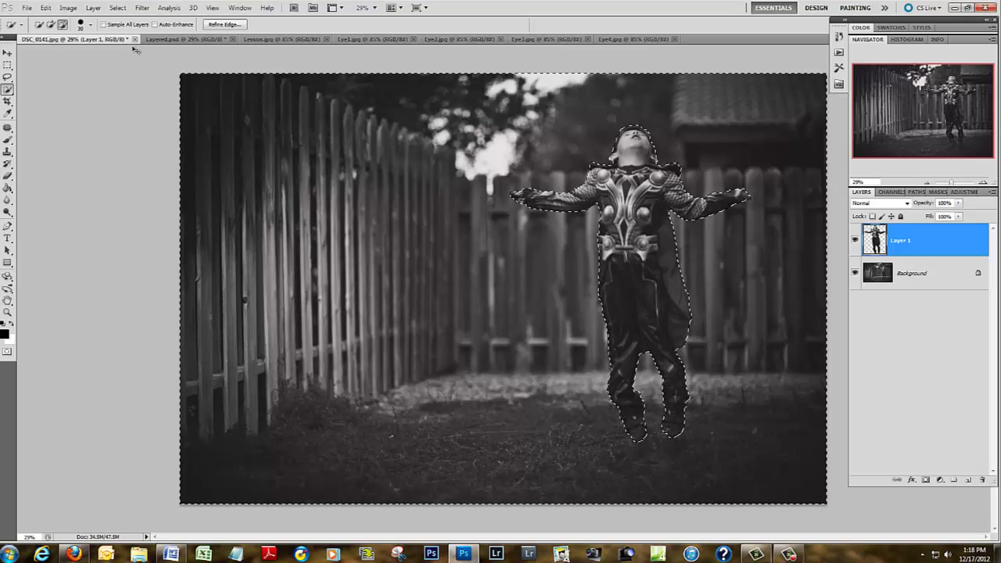
{"action": "left_click", "coordinate": [876, 273]}
{"action": "key", "text": "ctrl+j"}
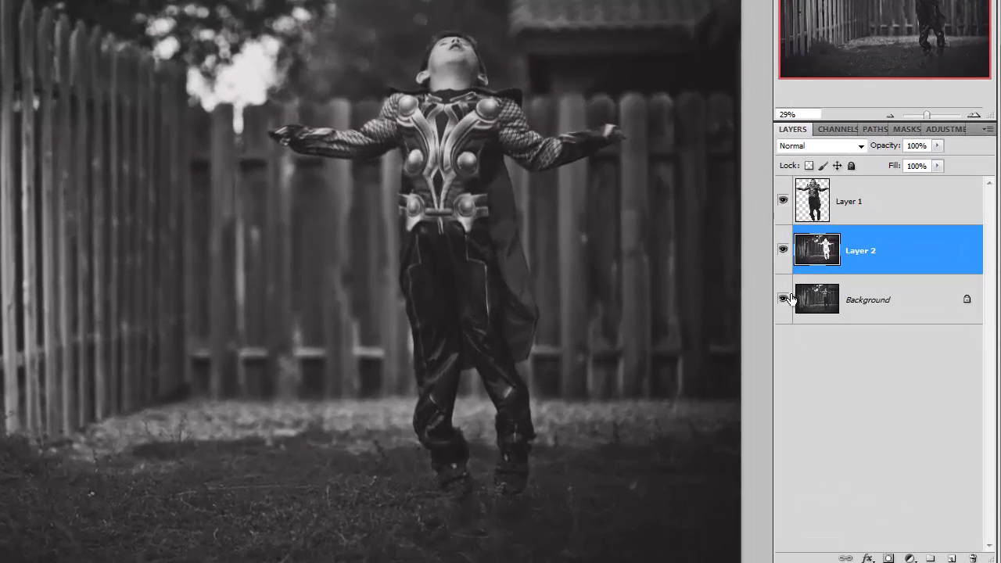
Toggle visibility of Layer 1, Layer 2 and Background to view each layer alone
{"action": "left_click", "coordinate": [806, 258]}
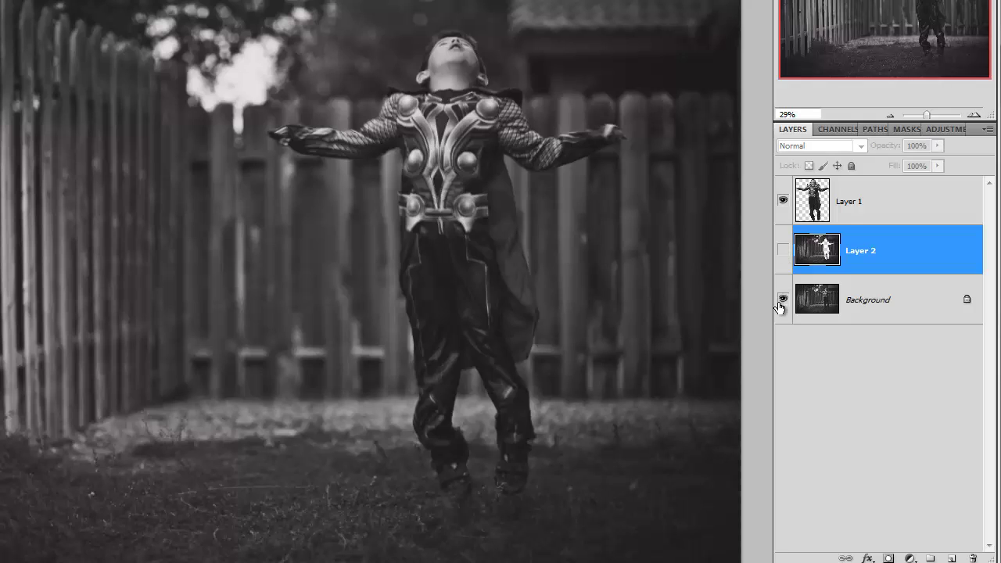
{"action": "left_click", "coordinate": [783, 298]}
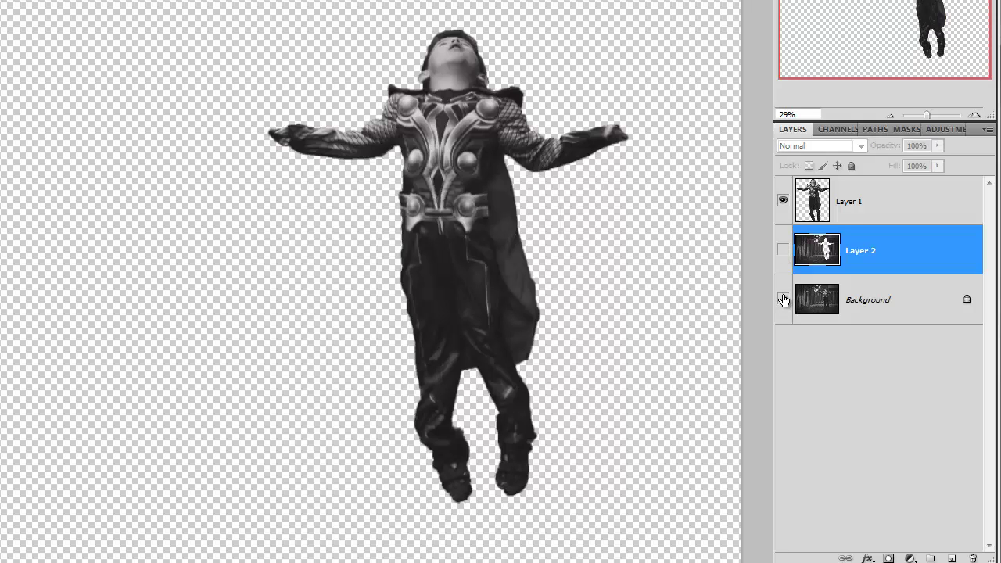
{"action": "left_click", "coordinate": [783, 201]}
{"action": "left_click", "coordinate": [783, 250]}
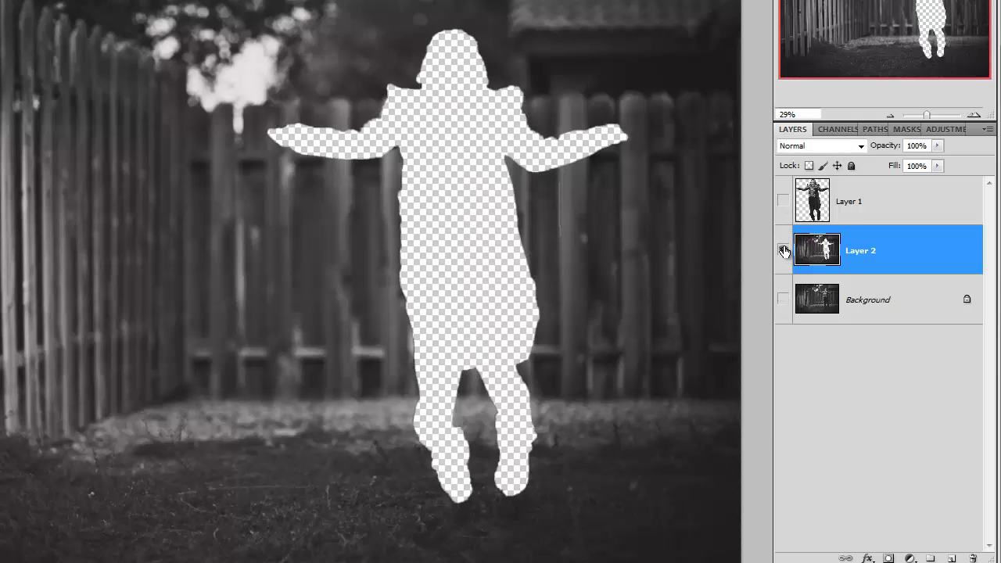
{"action": "left_click", "coordinate": [783, 250]}
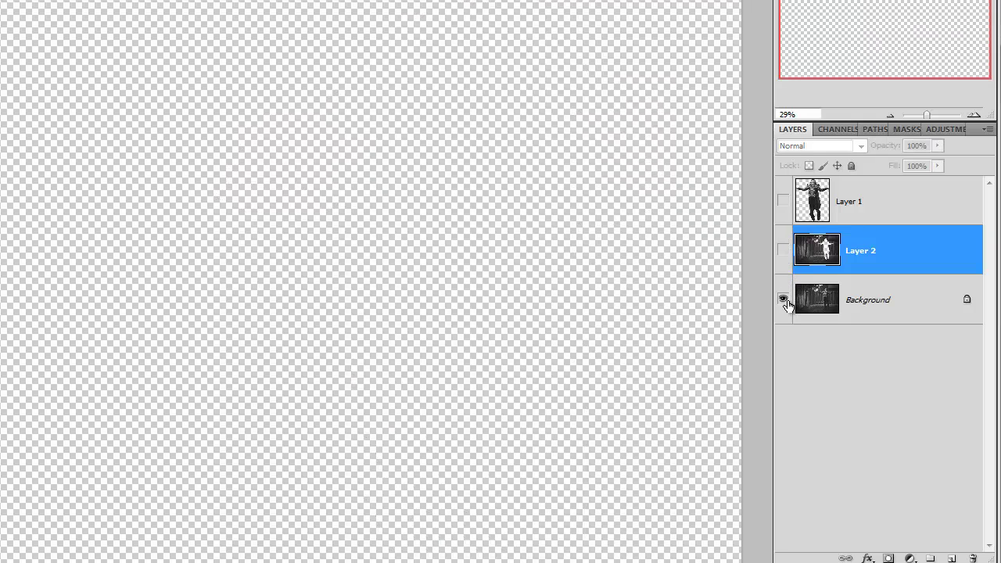
{"action": "left_click", "coordinate": [784, 299]}
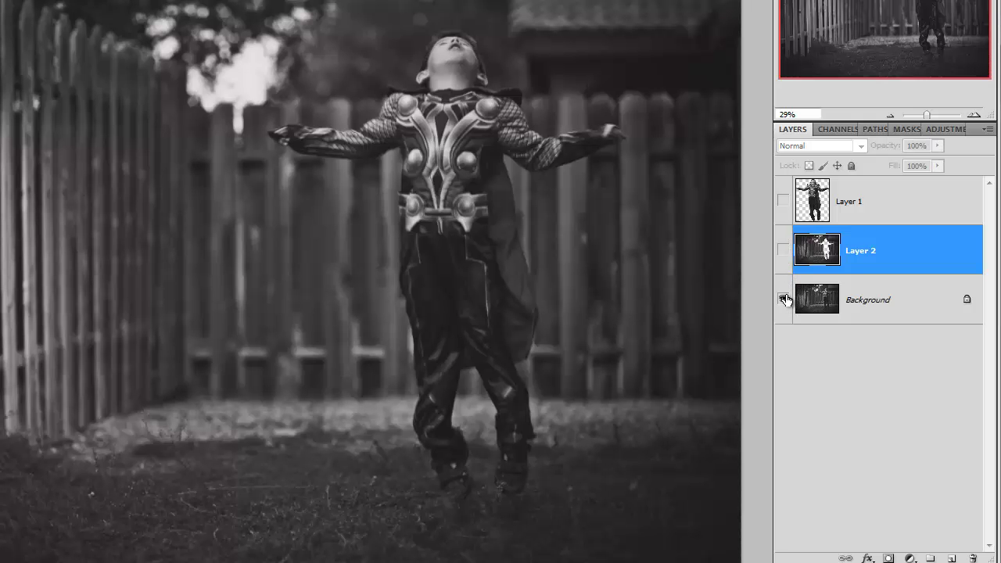
{"action": "left_click", "coordinate": [783, 250]}
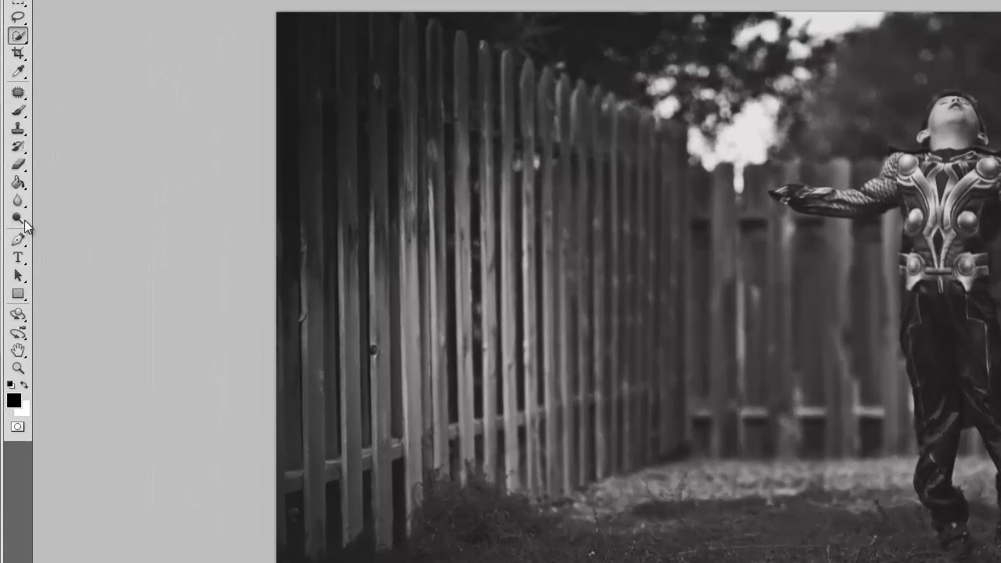
Pick the Burn Tool with a large brush and darken the left fence on Layer 2
{"action": "left_click", "coordinate": [18, 220]}
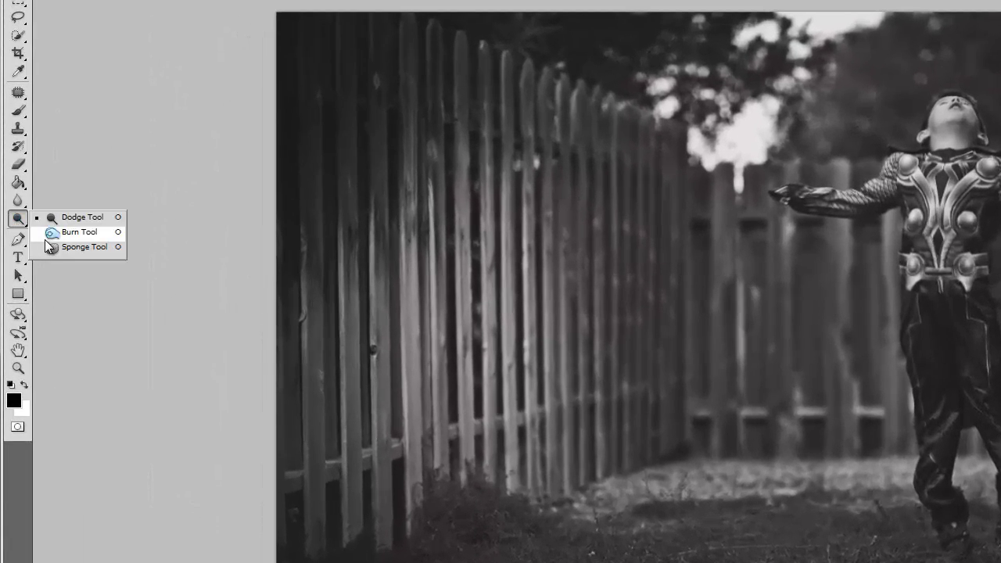
{"action": "left_click", "coordinate": [51, 232]}
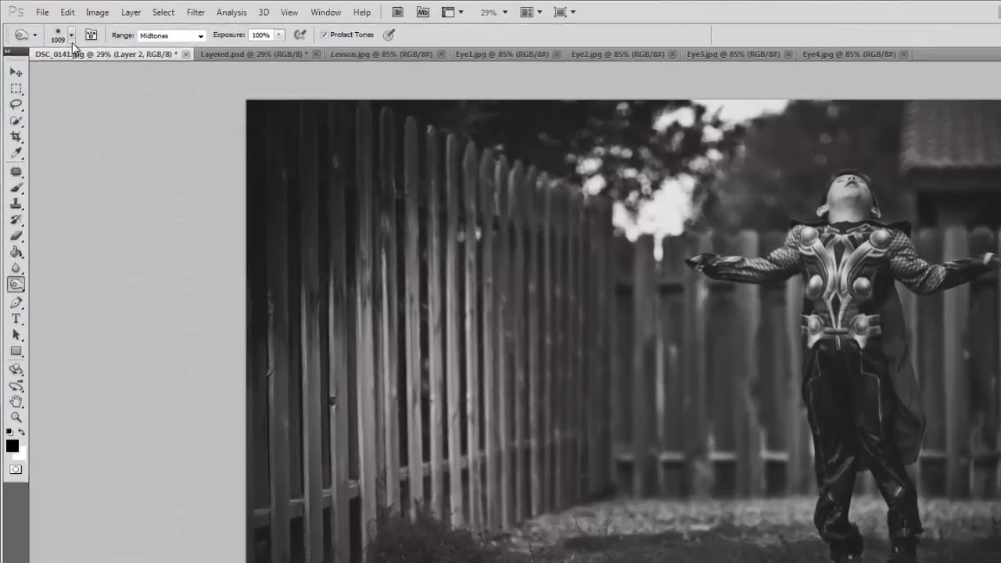
{"action": "left_click", "coordinate": [61, 32]}
{"action": "left_click", "coordinate": [138, 313]}
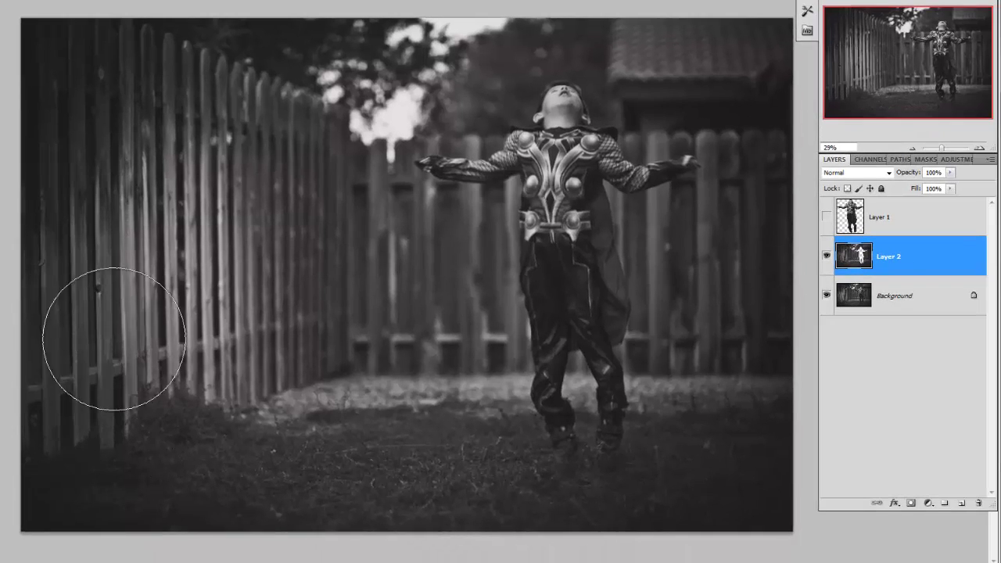
{"action": "mouse_move", "coordinate": [171, 348]}
{"action": "left_mouse_down"}
{"action": "mouse_move", "coordinate": [109, 395]}
{"action": "mouse_move", "coordinate": [422, 379]}
{"action": "mouse_move", "coordinate": [392, 385]}
{"action": "mouse_move", "coordinate": [523, 377]}
{"action": "mouse_move", "coordinate": [495, 383]}
{"action": "mouse_move", "coordinate": [665, 388]}
{"action": "mouse_move", "coordinate": [508, 391]}
{"action": "mouse_move", "coordinate": [579, 379]}
{"action": "mouse_move", "coordinate": [783, 378]}
{"action": "mouse_move", "coordinate": [661, 224]}
{"action": "mouse_move", "coordinate": [640, 109]}
{"action": "mouse_move", "coordinate": [505, 86]}
{"action": "mouse_move", "coordinate": [320, 168]}
{"action": "mouse_move", "coordinate": [391, 145]}
{"action": "mouse_move", "coordinate": [446, 224]}
{"action": "mouse_move", "coordinate": [445, 280]}
{"action": "mouse_move", "coordinate": [346, 326]}
{"action": "mouse_move", "coordinate": [364, 314]}
{"action": "mouse_move", "coordinate": [342, 277]}
{"action": "mouse_move", "coordinate": [277, 237]}
{"action": "mouse_move", "coordinate": [118, 228]}
{"action": "mouse_move", "coordinate": [210, 259]}
{"action": "mouse_move", "coordinate": [229, 387]}
{"action": "mouse_move", "coordinate": [436, 313]}
{"action": "mouse_move", "coordinate": [473, 281]}
{"action": "mouse_move", "coordinate": [525, 97]}
{"action": "mouse_move", "coordinate": [508, 132]}
{"action": "mouse_move", "coordinate": [428, 135]}
{"action": "mouse_move", "coordinate": [408, 296]}
{"action": "mouse_move", "coordinate": [461, 345]}
{"action": "mouse_move", "coordinate": [383, 383]}
{"action": "mouse_move", "coordinate": [256, 412]}
{"action": "mouse_move", "coordinate": [333, 405]}
{"action": "mouse_move", "coordinate": [360, 422]}
{"action": "mouse_move", "coordinate": [764, 395]}
{"action": "mouse_move", "coordinate": [500, 505]}
{"action": "mouse_move", "coordinate": [492, 481]}
{"action": "mouse_move", "coordinate": [263, 508]}
{"action": "mouse_move", "coordinate": [235, 474]}
{"action": "mouse_move", "coordinate": [425, 288]}
{"action": "left_mouse_up"}
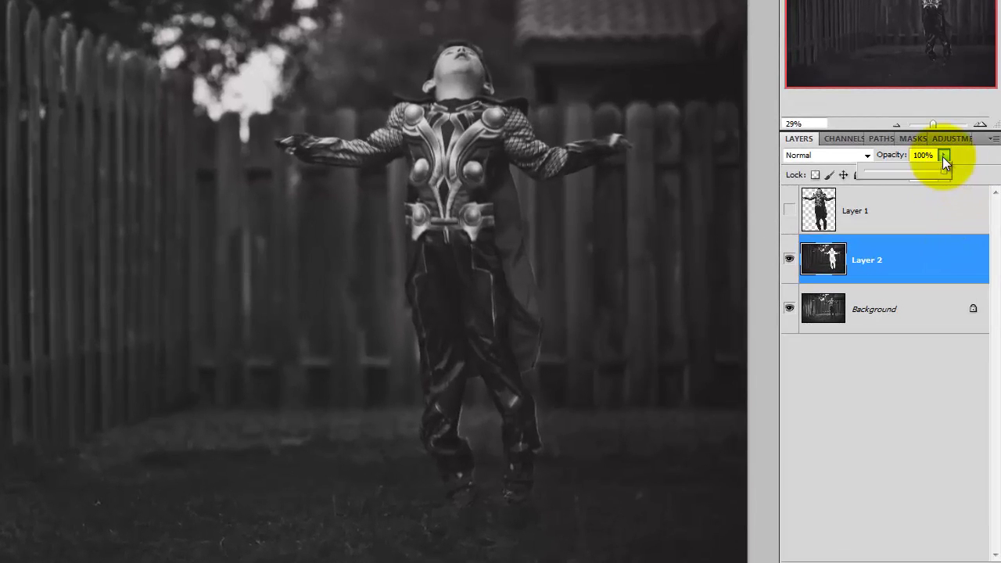
Lower Layer 2's opacity to about 86–87%
{"action": "left_click_drag", "start_coordinate": [942, 157], "coordinate": [928, 170]}
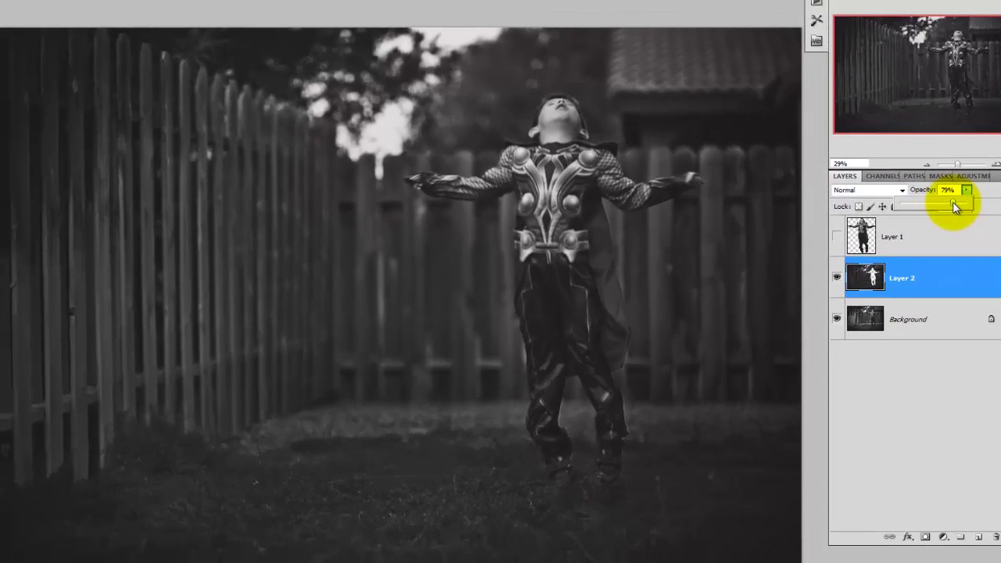
{"action": "left_click_drag", "start_coordinate": [960, 202], "coordinate": [959, 202]}
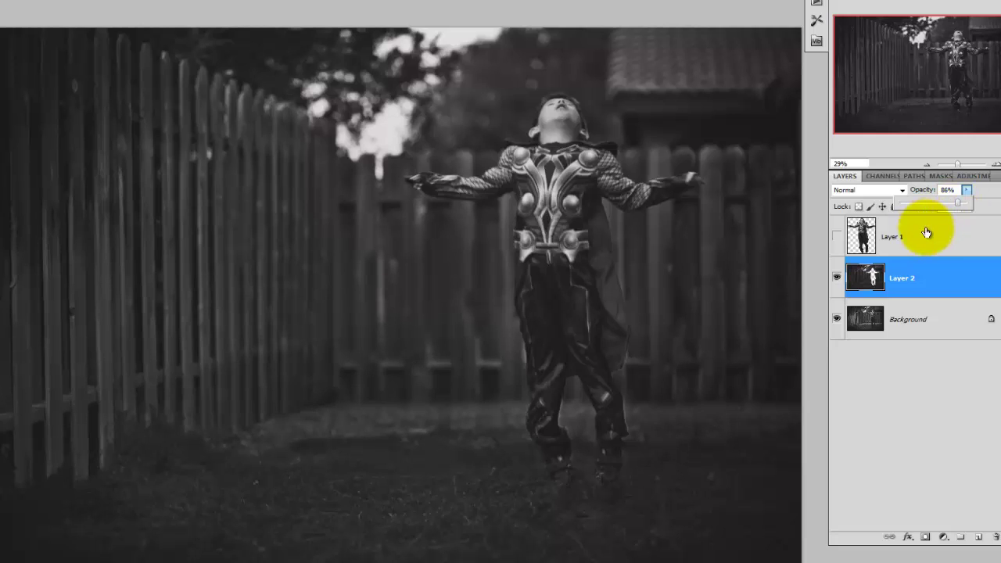
{"action": "left_click", "coordinate": [855, 351]}
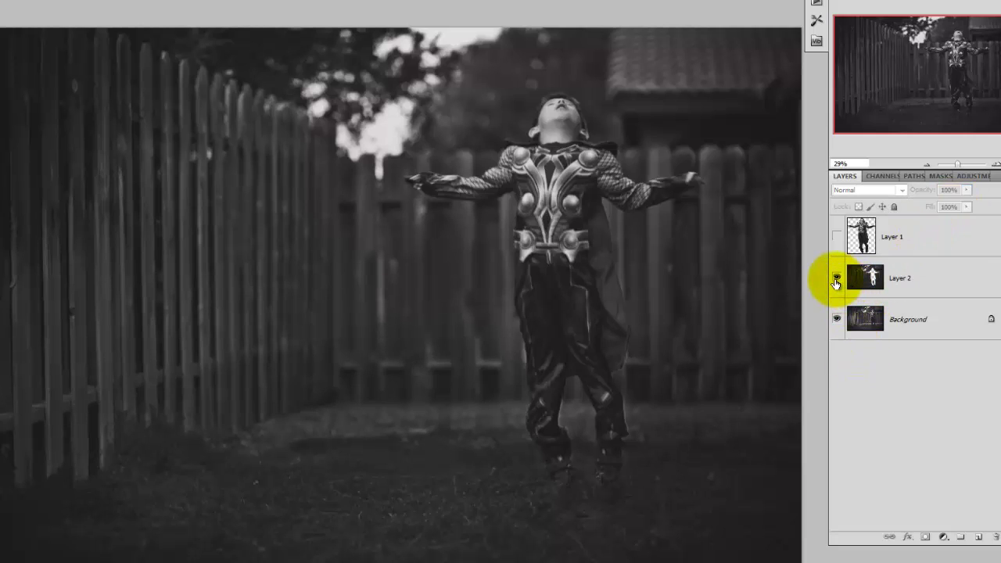
Toggle Layer 2 on and off to compare the photo with and without the burn
{"action": "left_click", "coordinate": [837, 280]}
{"action": "left_click", "coordinate": [837, 280]}
{"action": "left_click", "coordinate": [836, 279]}
{"action": "left_click", "coordinate": [836, 279]}
{"action": "left_click", "coordinate": [836, 279]}
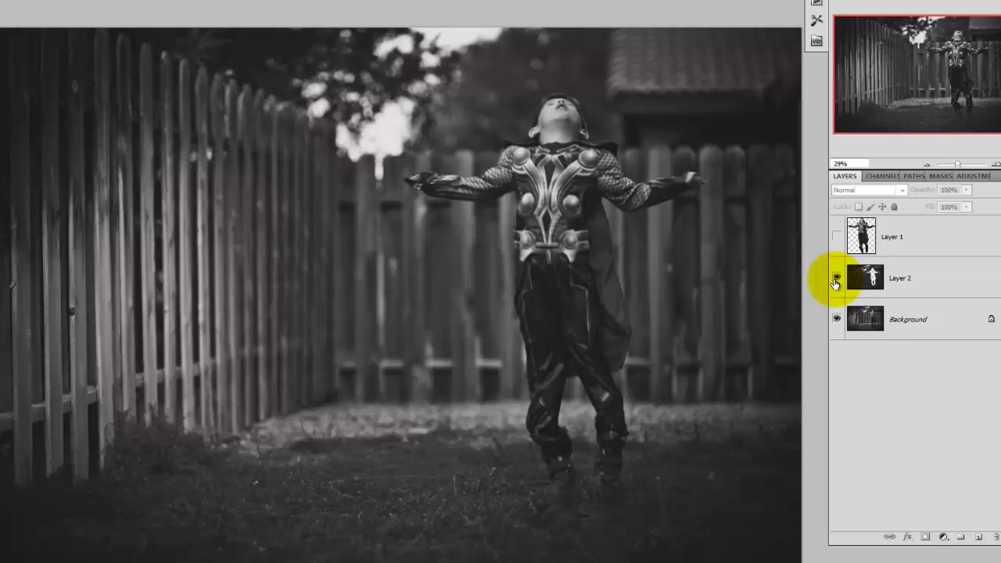
Show Layer 1 and dodge the boy's knee, belt and thigh brighter with the Dodge Tool
{"action": "left_click", "coordinate": [837, 235]}
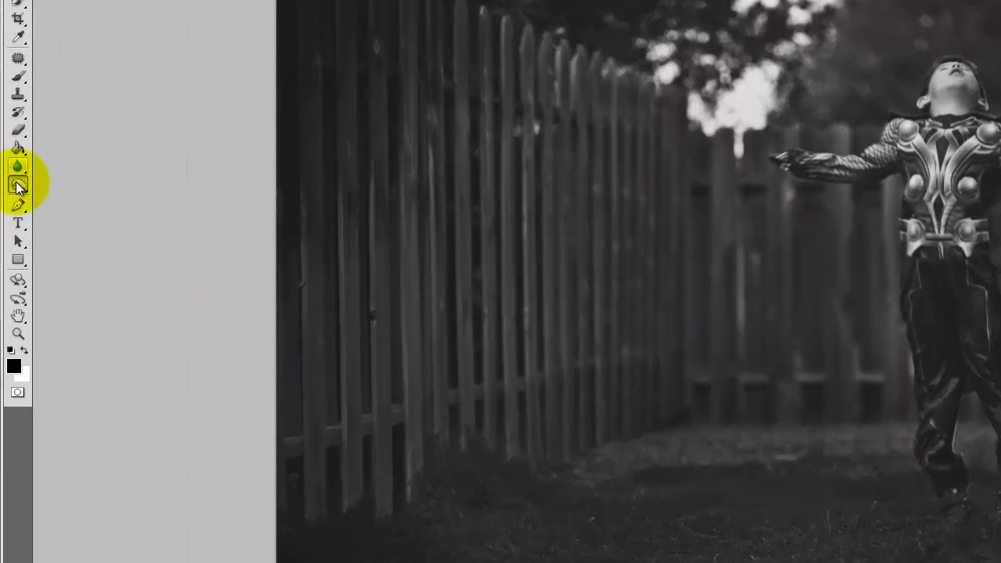
{"action": "left_click", "coordinate": [17, 184]}
{"action": "left_click", "coordinate": [45, 185]}
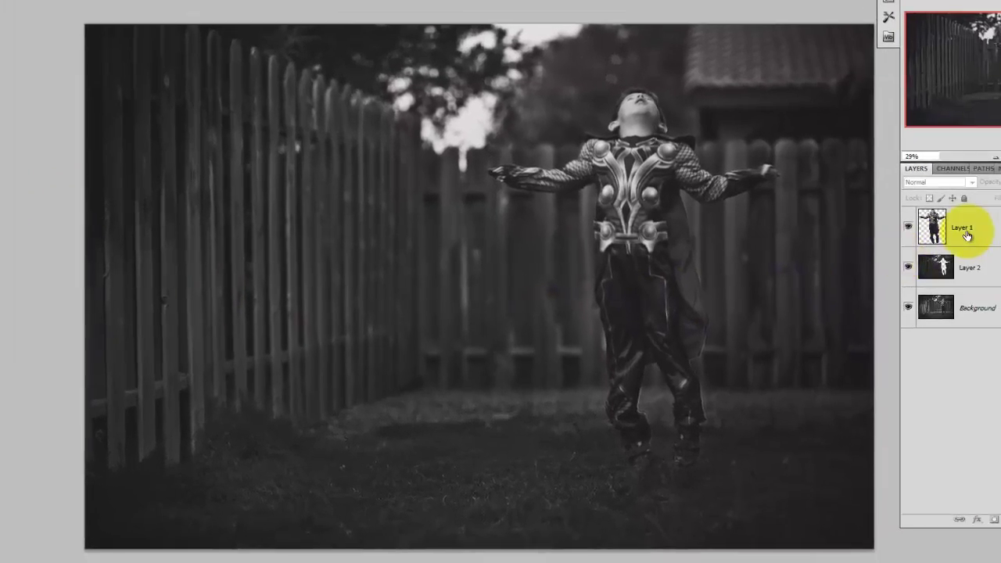
{"action": "left_click", "coordinate": [892, 228]}
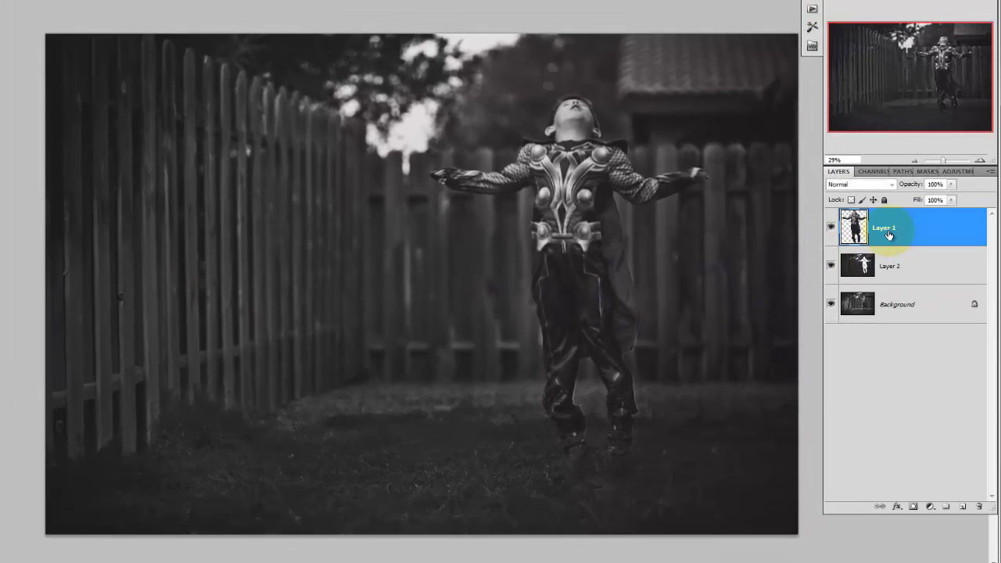
{"action": "left_click_drag", "start_coordinate": [559, 358], "coordinate": [559, 341]}
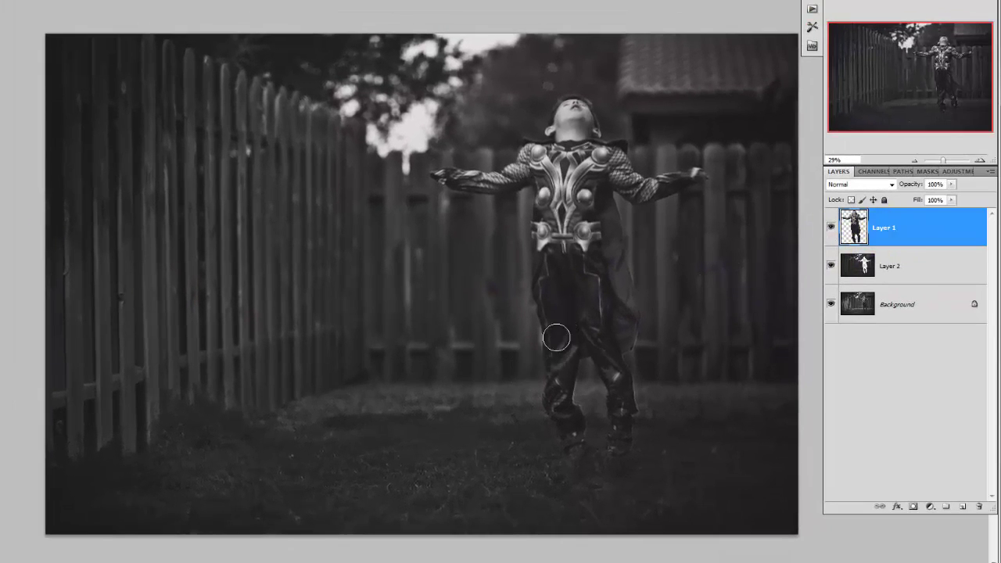
{"action": "mouse_move", "coordinate": [550, 274]}
{"action": "left_mouse_down"}
{"action": "mouse_move", "coordinate": [563, 313]}
{"action": "mouse_move", "coordinate": [548, 334]}
{"action": "mouse_move", "coordinate": [542, 307]}
{"action": "mouse_move", "coordinate": [555, 389]}
{"action": "mouse_move", "coordinate": [575, 424]}
{"action": "mouse_move", "coordinate": [568, 419]}
{"action": "mouse_move", "coordinate": [570, 445]}
{"action": "mouse_move", "coordinate": [616, 436]}
{"action": "mouse_move", "coordinate": [610, 343]}
{"action": "mouse_move", "coordinate": [579, 300]}
{"action": "mouse_move", "coordinate": [582, 256]}
{"action": "mouse_move", "coordinate": [611, 265]}
{"action": "mouse_move", "coordinate": [597, 213]}
{"action": "mouse_move", "coordinate": [576, 311]}
{"action": "mouse_move", "coordinate": [549, 245]}
{"action": "mouse_move", "coordinate": [545, 277]}
{"action": "mouse_move", "coordinate": [570, 202]}
{"action": "mouse_move", "coordinate": [576, 121]}
{"action": "mouse_move", "coordinate": [588, 150]}
{"action": "mouse_move", "coordinate": [565, 99]}
{"action": "mouse_move", "coordinate": [557, 159]}
{"action": "mouse_move", "coordinate": [587, 194]}
{"action": "mouse_move", "coordinate": [596, 239]}
{"action": "mouse_move", "coordinate": [593, 195]}
{"action": "mouse_move", "coordinate": [587, 307]}
{"action": "mouse_move", "coordinate": [597, 282]}
{"action": "mouse_move", "coordinate": [614, 381]}
{"action": "mouse_move", "coordinate": [607, 452]}
{"action": "left_mouse_up"}
Toggle Layer 1 on and off to compare the boy with and without dodging
{"action": "left_click", "coordinate": [796, 267]}
{"action": "left_click", "coordinate": [830, 227]}
{"action": "left_click", "coordinate": [831, 227]}
{"action": "left_click", "coordinate": [831, 227]}
{"action": "left_click", "coordinate": [831, 227]}
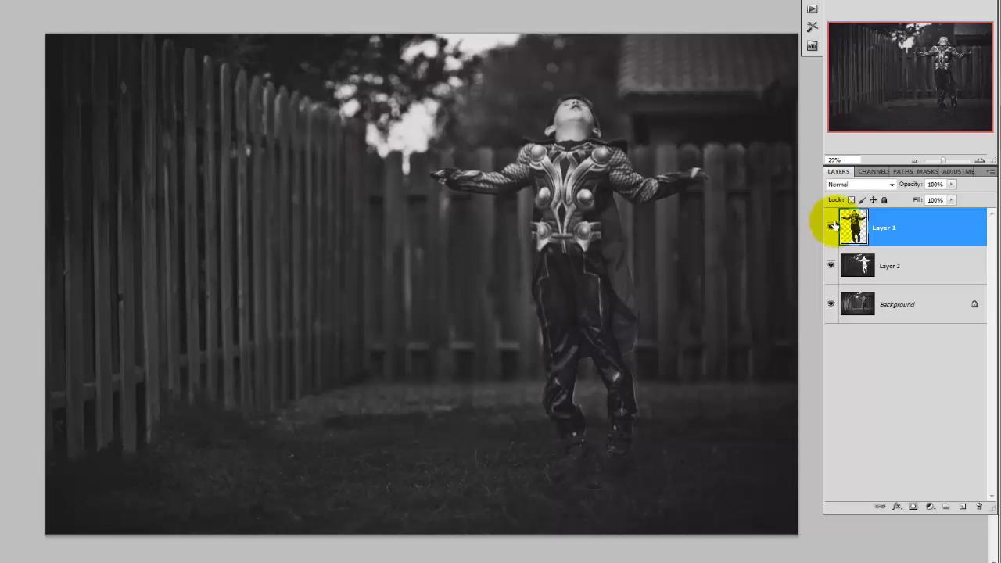